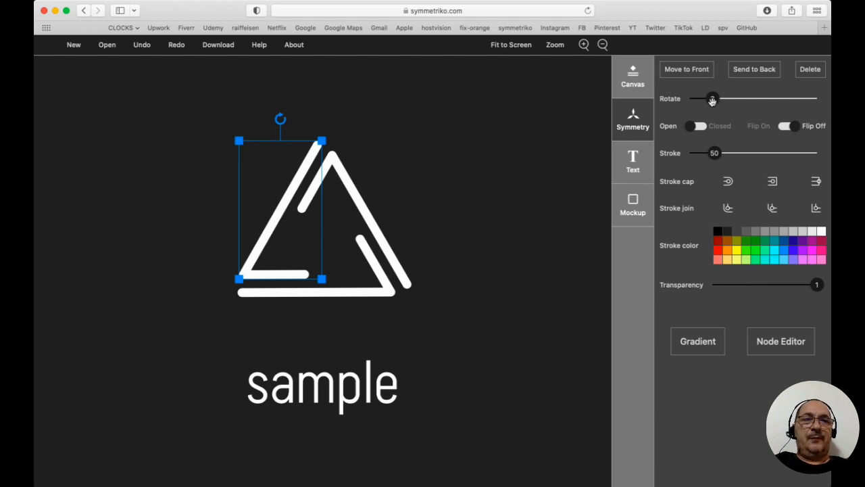
Move the left angled line of the triangle logo upward so its three rotated copies spread apart.
mouse_move(711, 101)
mouse_down()
mouse_move(692, 107)
mouse_move(713, 106)
mouse_up()
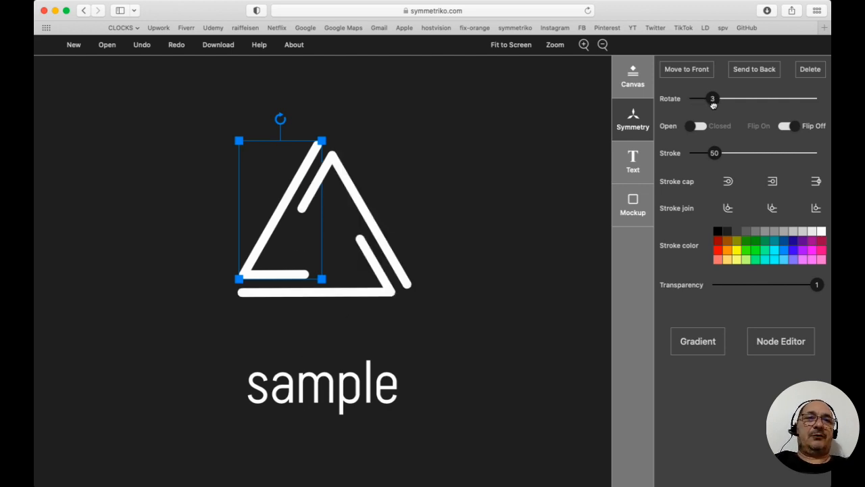
click(479, 198)
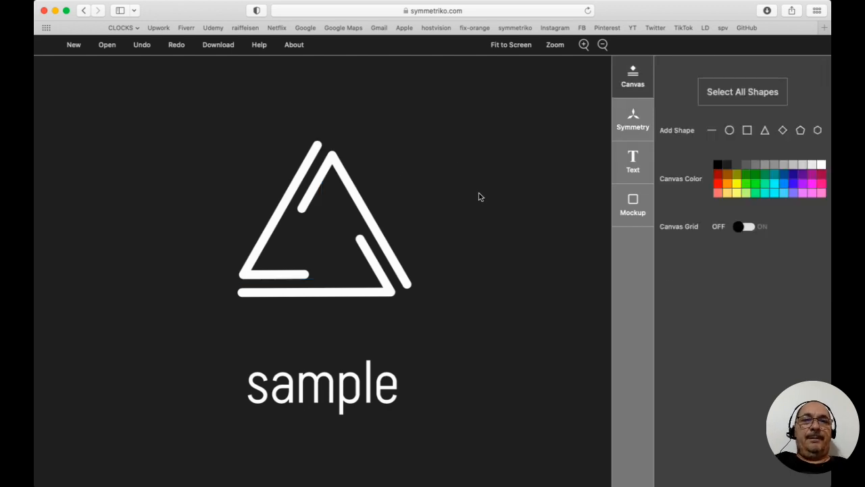
click(303, 174)
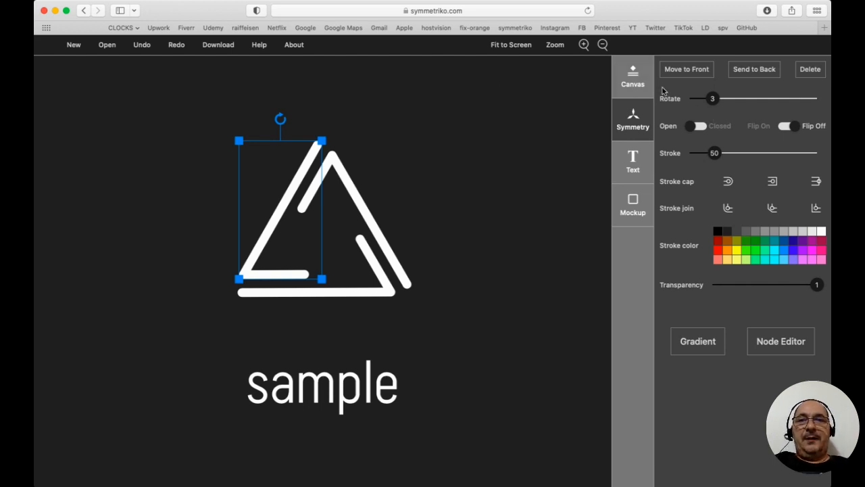
drag(266, 232, 267, 207)
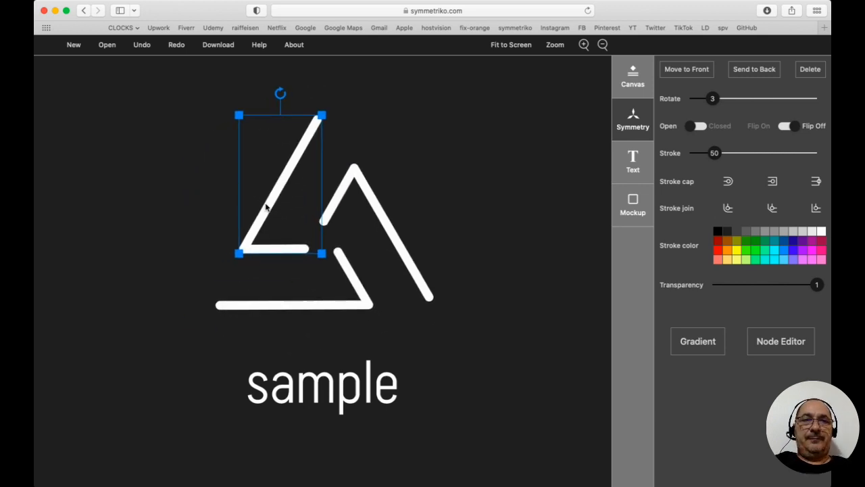
Try the closed path setting on the angled line shape, returning it to open.
click(690, 127)
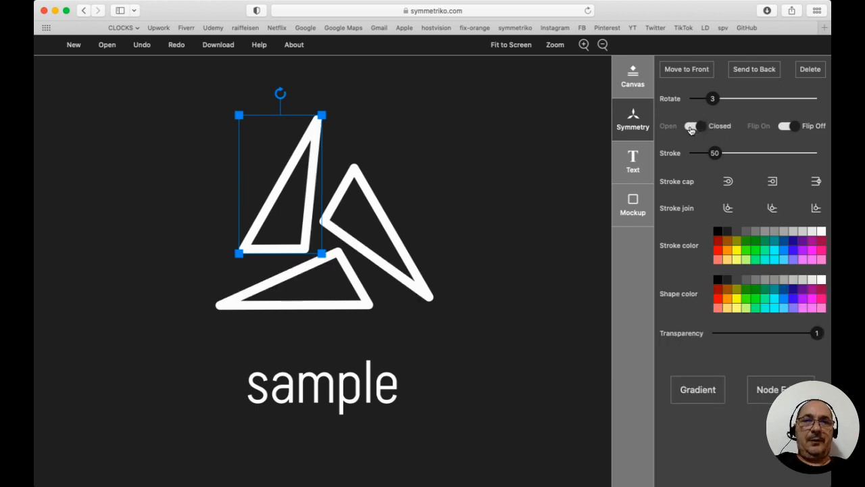
click(691, 128)
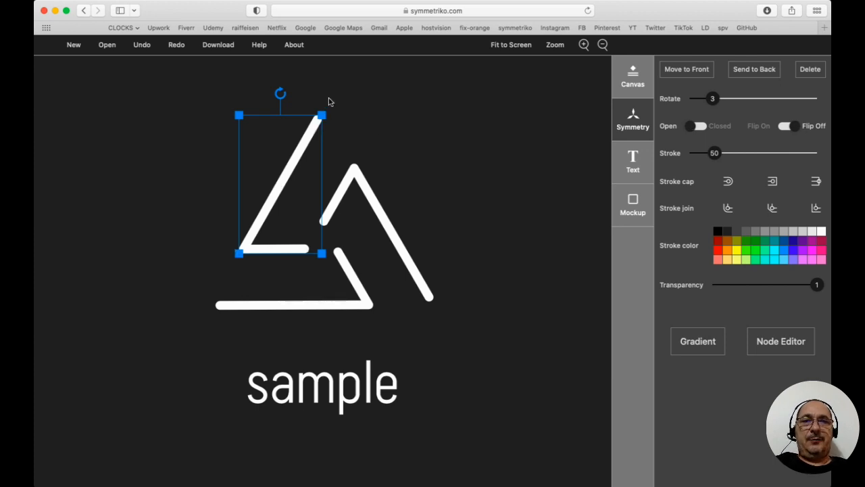
click(690, 128)
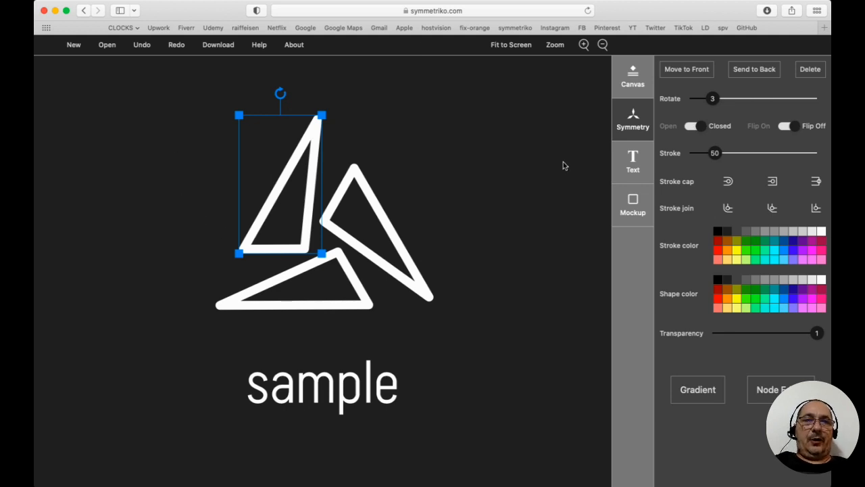
click(701, 131)
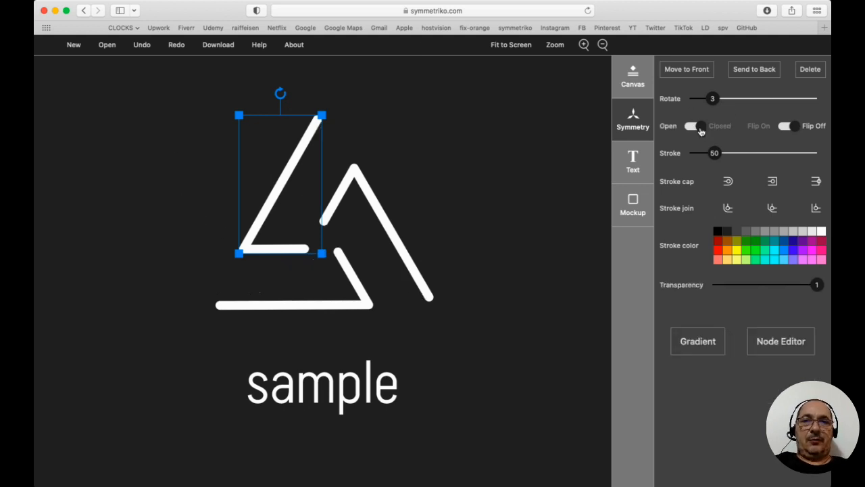
click(540, 140)
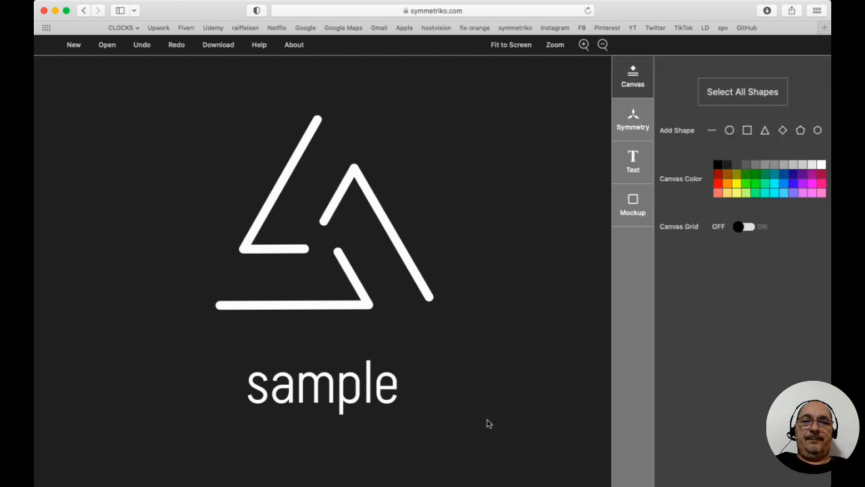
Reposition the angled line shape and turn its flip on, with Rotate set to 6.
click(270, 181)
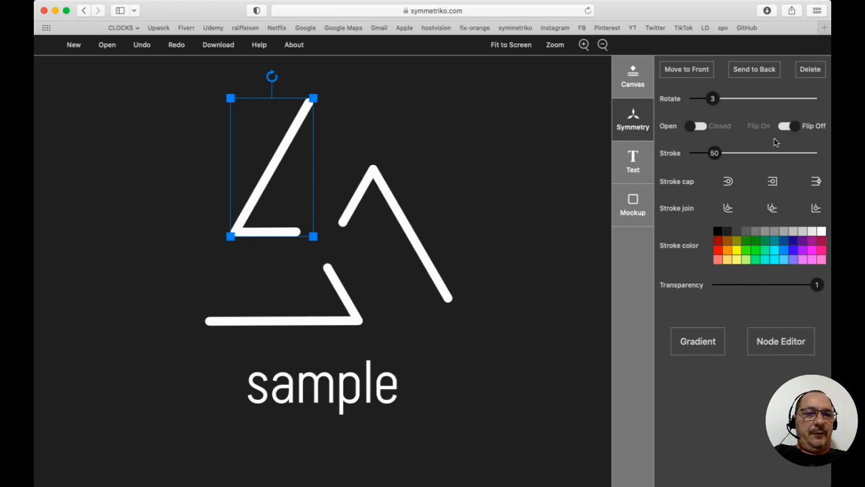
drag(276, 165, 379, 210)
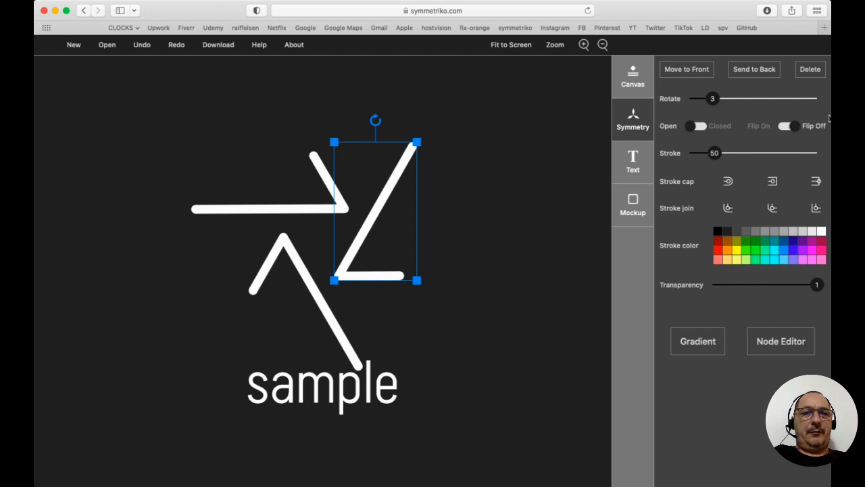
click(790, 126)
drag(389, 185, 406, 167)
drag(392, 107, 444, 128)
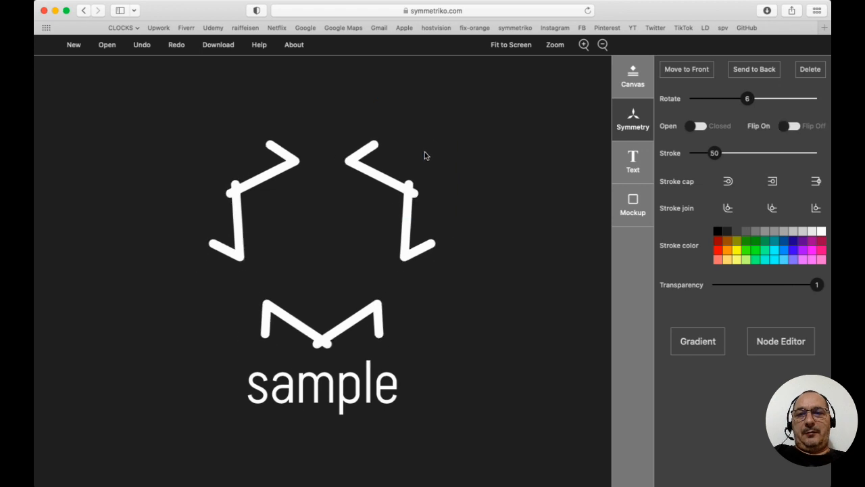
Move the angled shape inward so the mirrored copies overlap around a hexagonal center.
click(406, 166)
drag(367, 196, 335, 222)
click(408, 232)
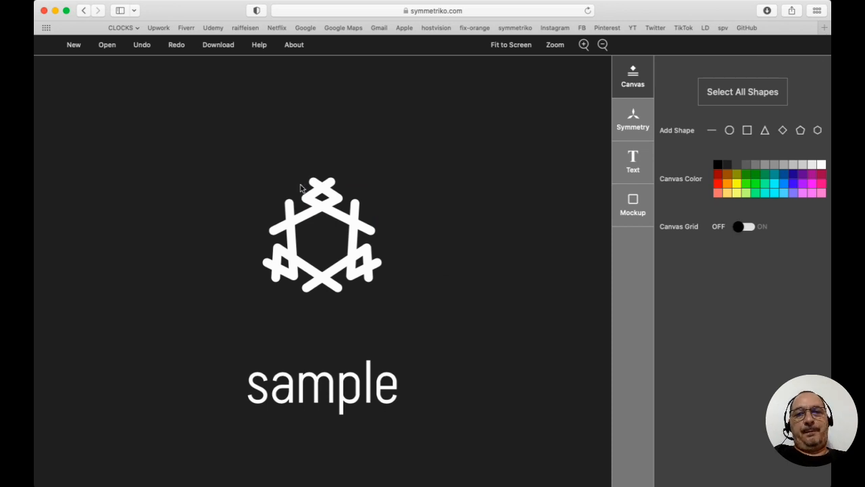
Switch the selected shape's flip off and on to compare the symmetry, ending with flip on.
click(308, 220)
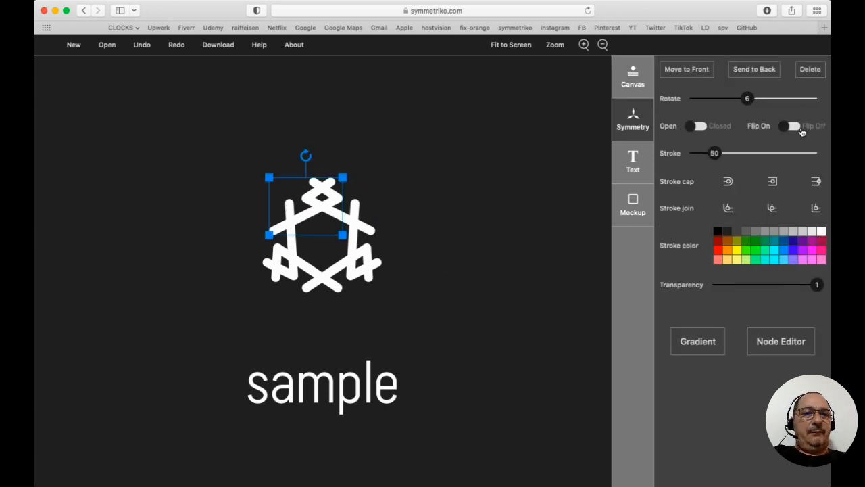
click(783, 128)
click(784, 128)
click(784, 129)
click(784, 128)
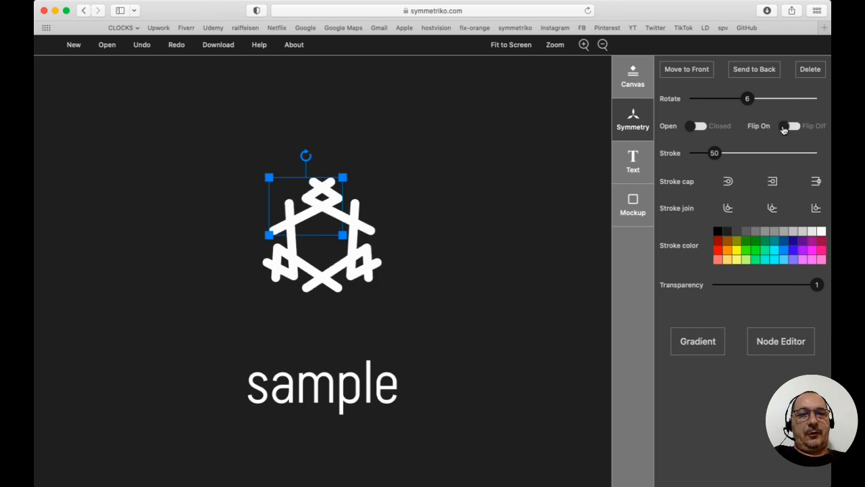
click(562, 148)
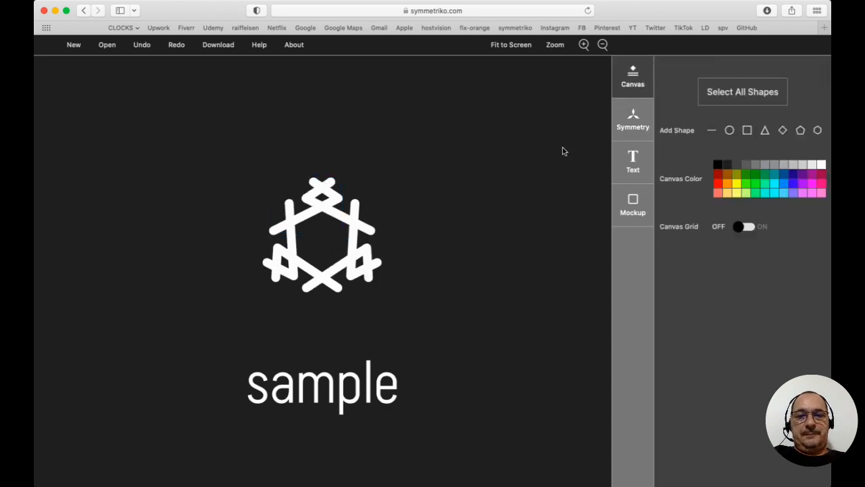
Enlarge the mirrored logo shape and adjust its stroke width to 54.
click(287, 207)
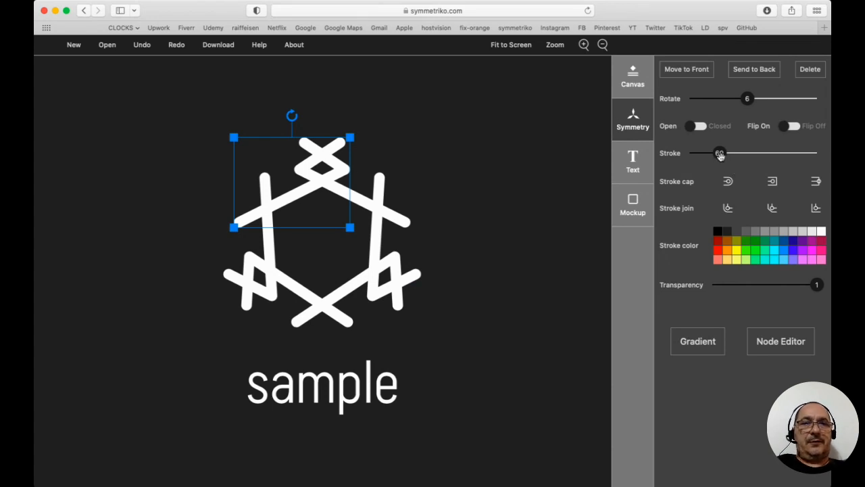
mouse_move(720, 156)
mouse_down()
mouse_move(697, 156)
mouse_move(787, 156)
mouse_move(691, 155)
mouse_move(715, 155)
mouse_up()
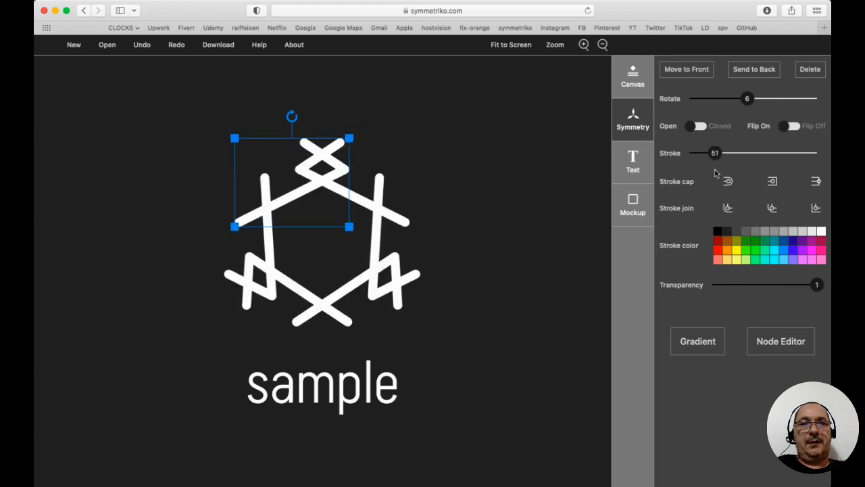
key(Right)
key(Right)
key(Right)
key(Right)
key(Right)
key(Right)
key(Right)
key(Right)
key(Right)
key(Right)
key(Right)
key(Right)
key(Right)
key(Right)
key(Right)
key(Right)
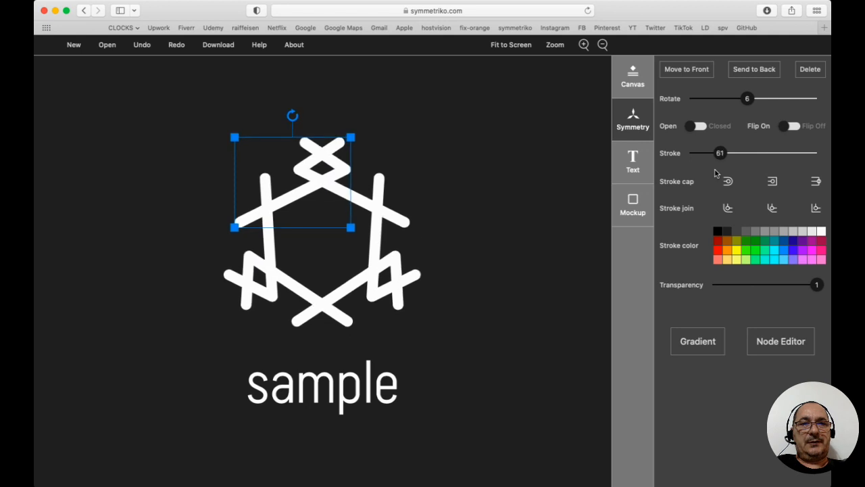
key(Right)
key(Right)
key(Right)
key(Right)
key(Right)
key(Right)
key(Right)
key(Right)
key(Right)
key(Right)
key(Right)
key(Right)
key(Left)
key(Left)
key(Left)
key(Left)
key(Left)
key(Left)
key(Left)
key(Left)
key(Left)
key(Left)
key(Left)
key(Left)
key(Left)
key(Left)
key(Left)
key(Left)
key(Left)
key(Left)
key(Left)
key(Left)
key(Left)
key(Left)
key(Left)
key(Left)
key(Left)
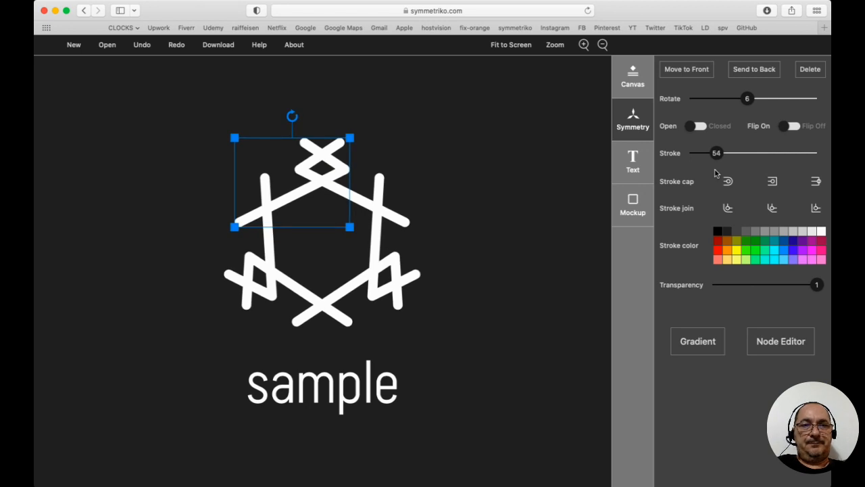
click(543, 164)
Try the square and butt stroke caps on the logo shape, returning to round caps.
click(314, 195)
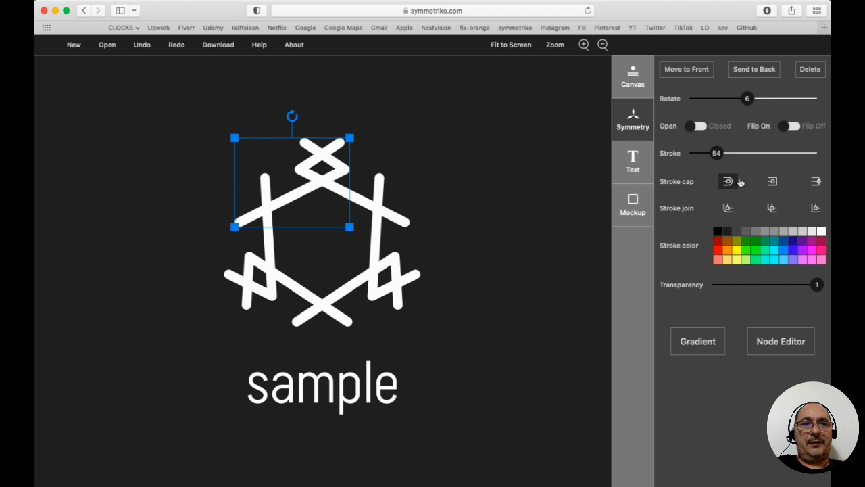
click(773, 183)
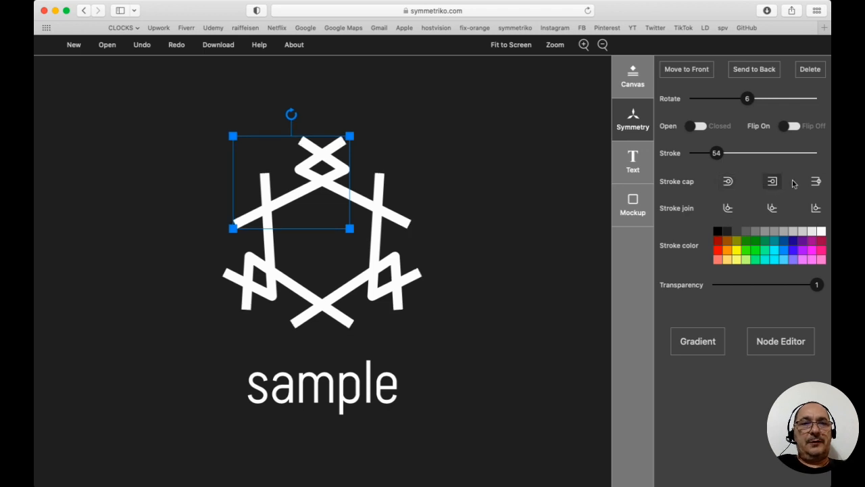
click(815, 182)
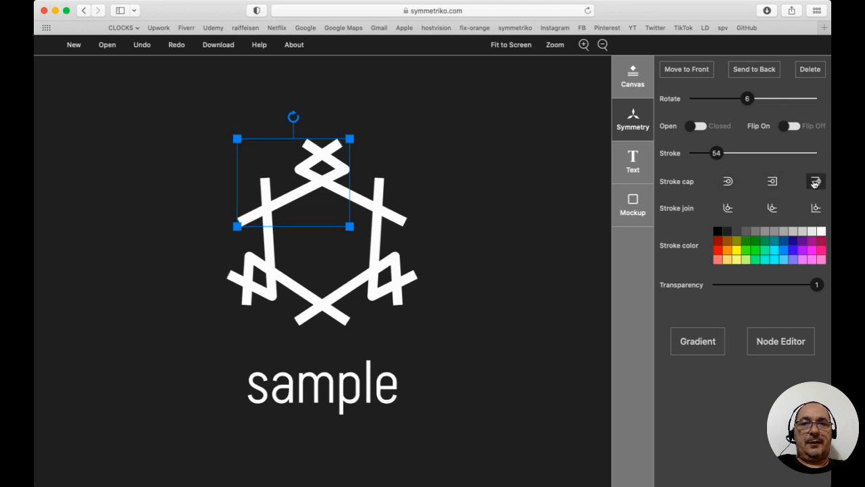
click(772, 184)
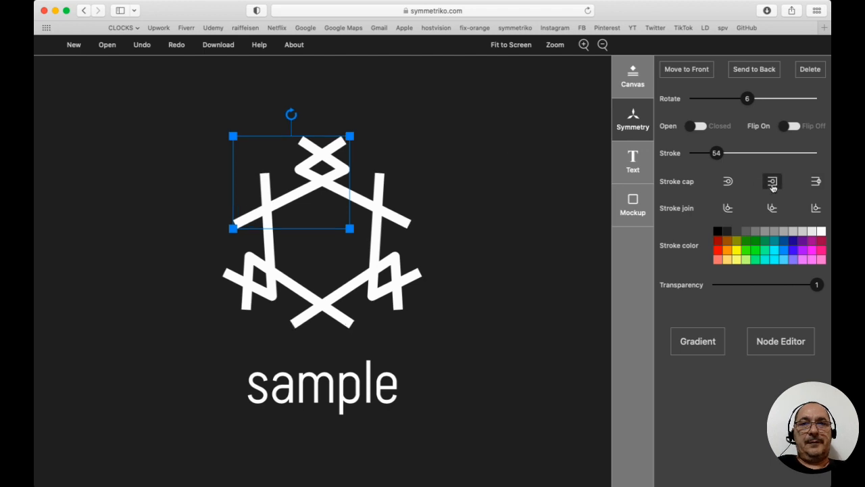
click(728, 183)
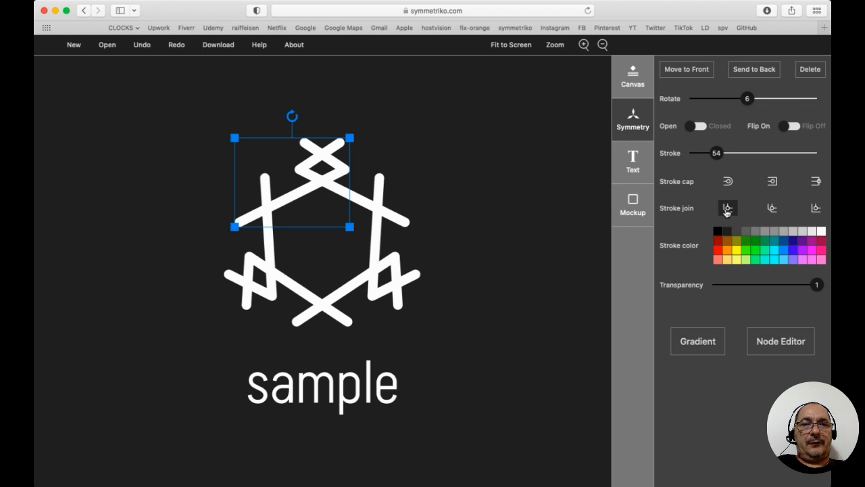
Compare the bevel stroke join and set the logo shape's join to the sharp miter.
click(772, 210)
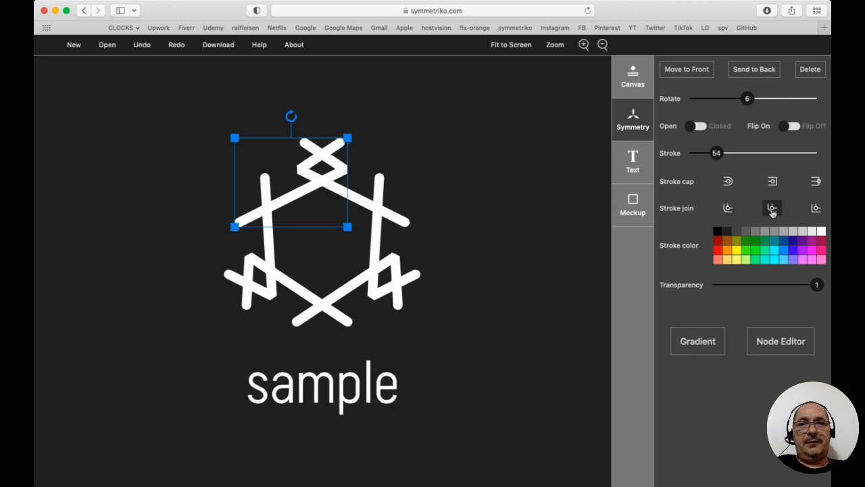
click(816, 209)
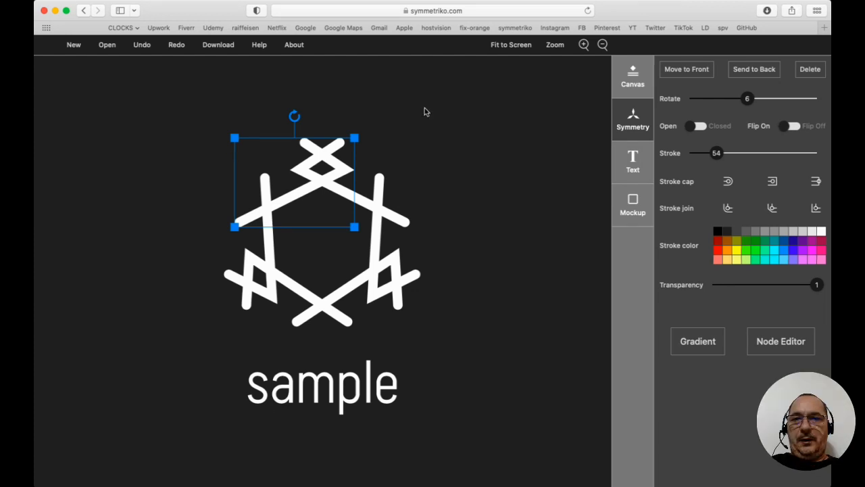
Try red, cyan and dark red as the logo's stroke color, restore white and keep transparency at 1.
click(716, 250)
click(776, 251)
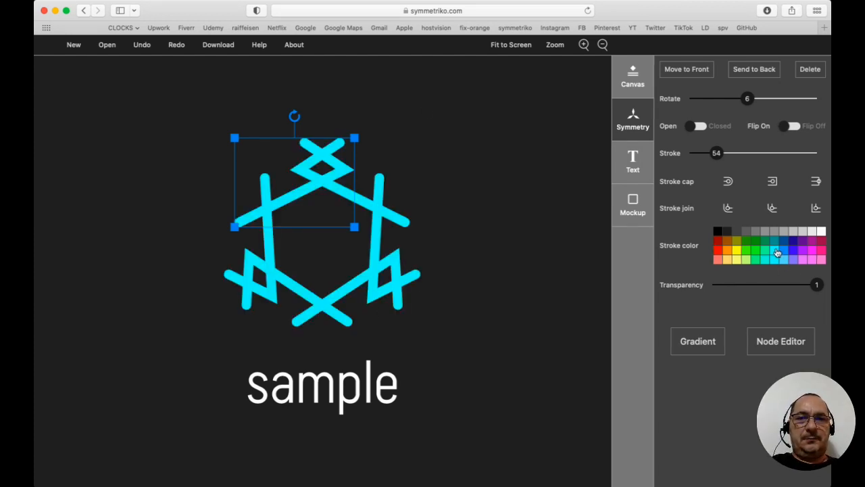
click(717, 242)
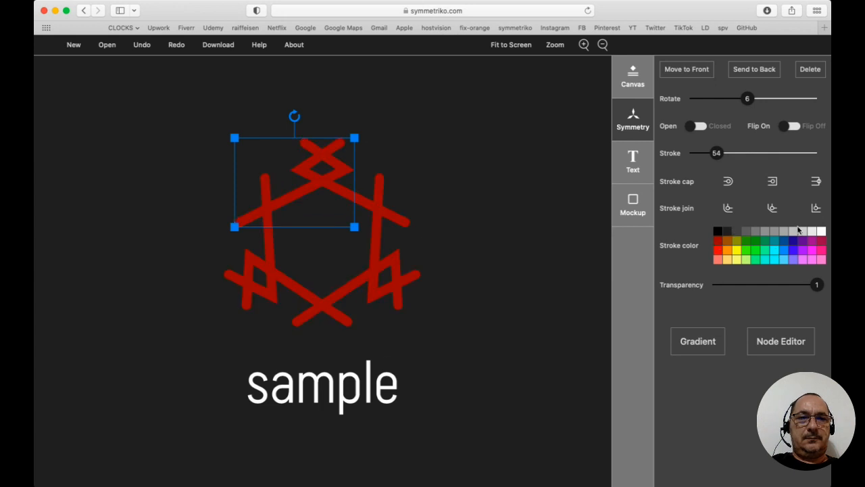
click(821, 232)
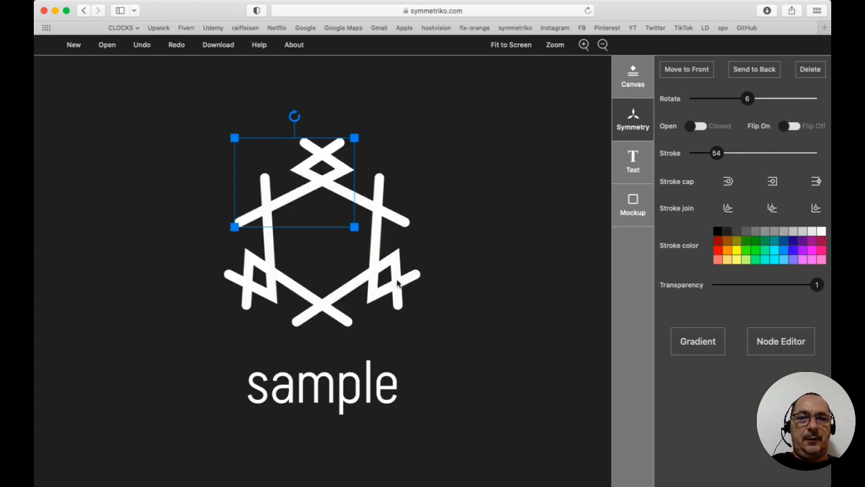
mouse_move(815, 287)
mouse_down()
mouse_move(773, 294)
mouse_move(816, 292)
mouse_up()
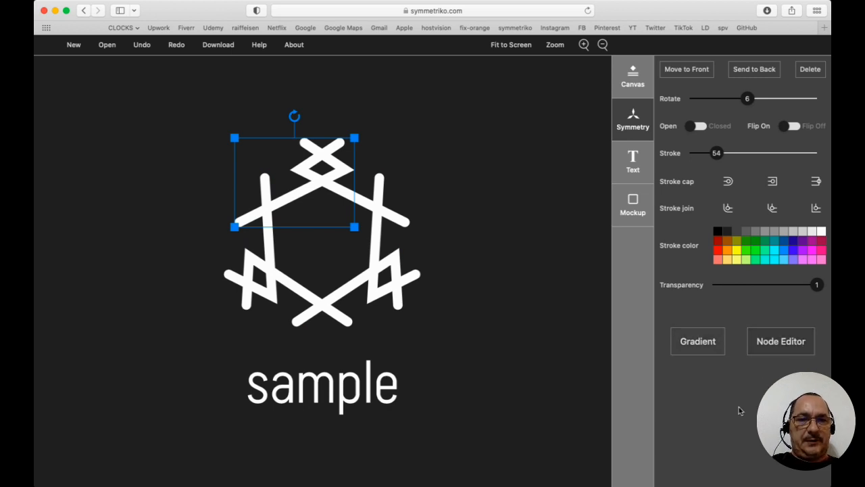
click(551, 302)
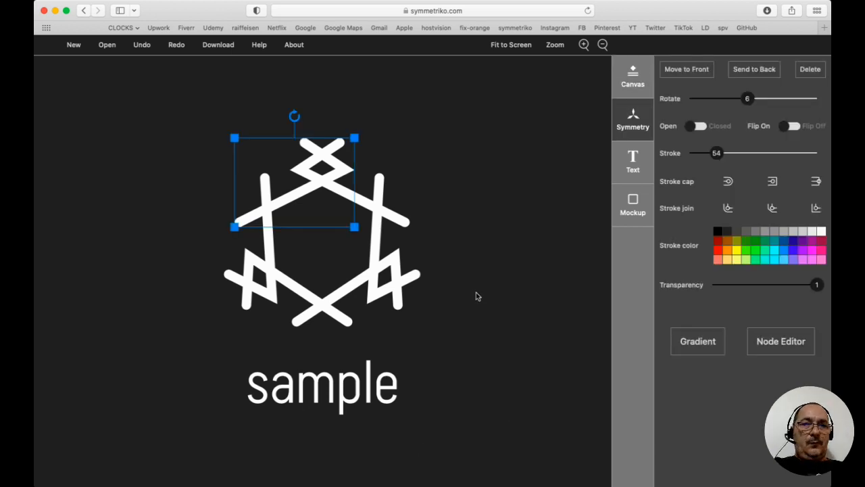
Apply a stroke gradient to the logo shape with red as Color 1 and yellow as Color 2.
click(698, 342)
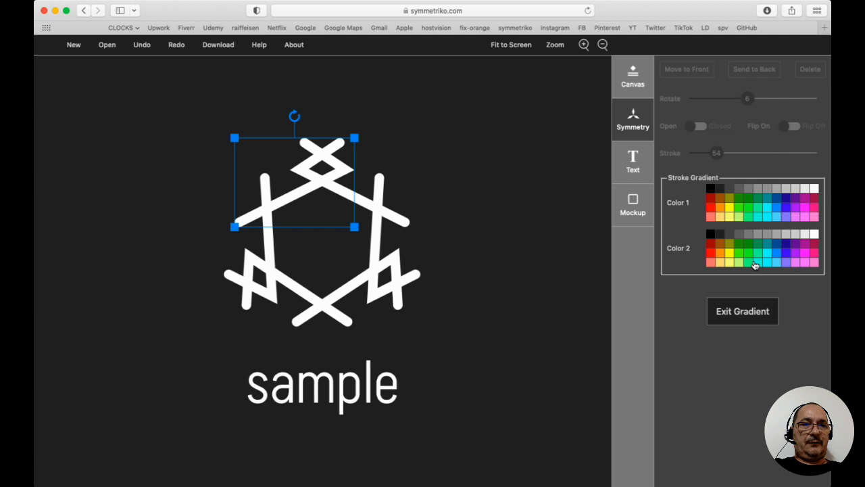
click(710, 208)
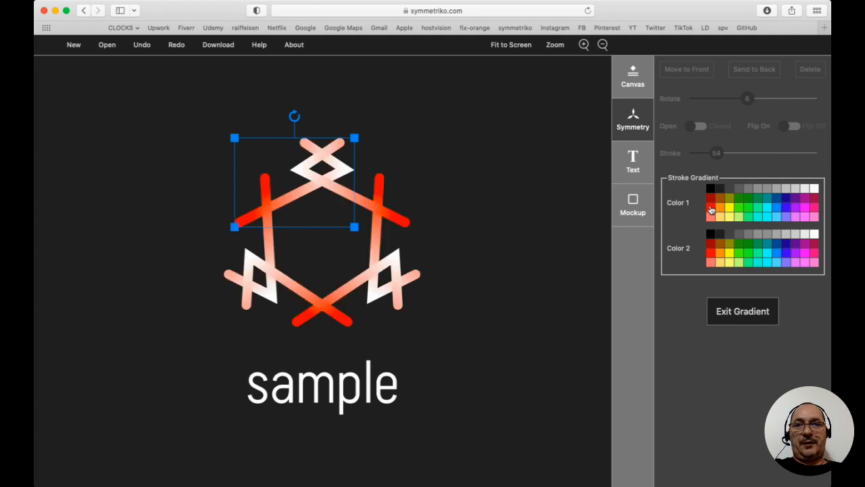
click(728, 254)
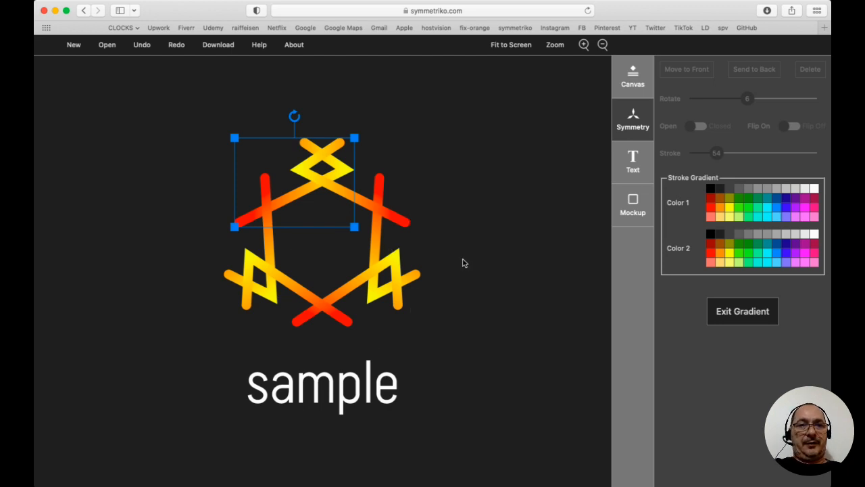
Replace the logo shape's stroke gradient with solid white and open its path in the Node Editor.
click(752, 315)
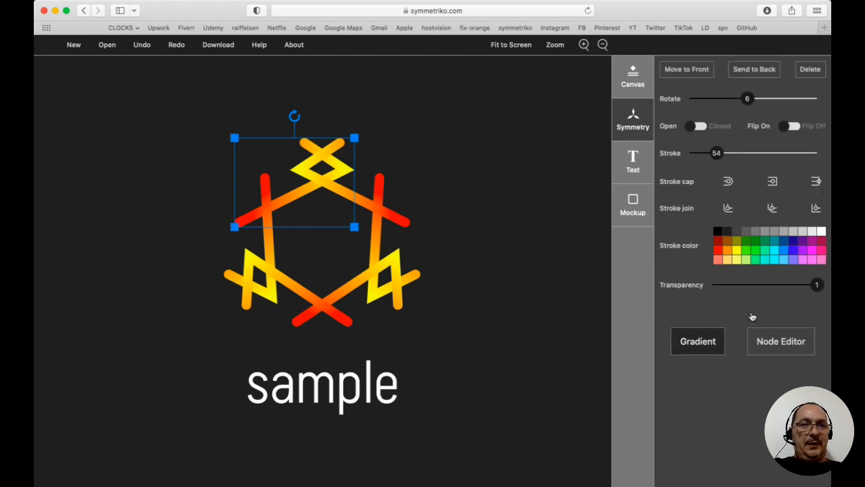
click(822, 232)
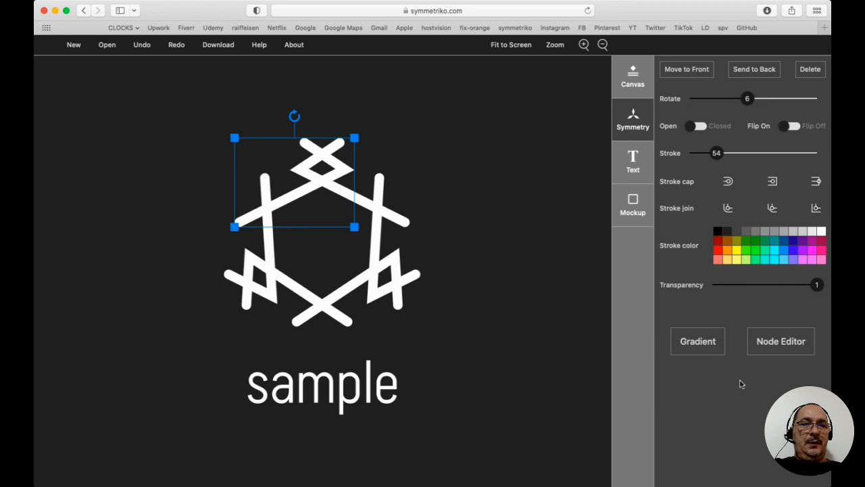
click(779, 347)
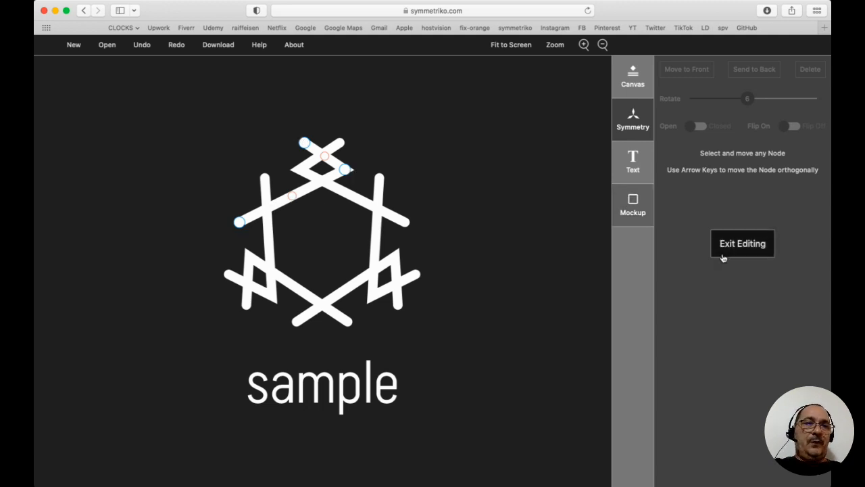
Move the path's upper end node slightly outward and pull its lower-left end node inward to meet the neighboring copy's stroke.
click(303, 142)
click(345, 170)
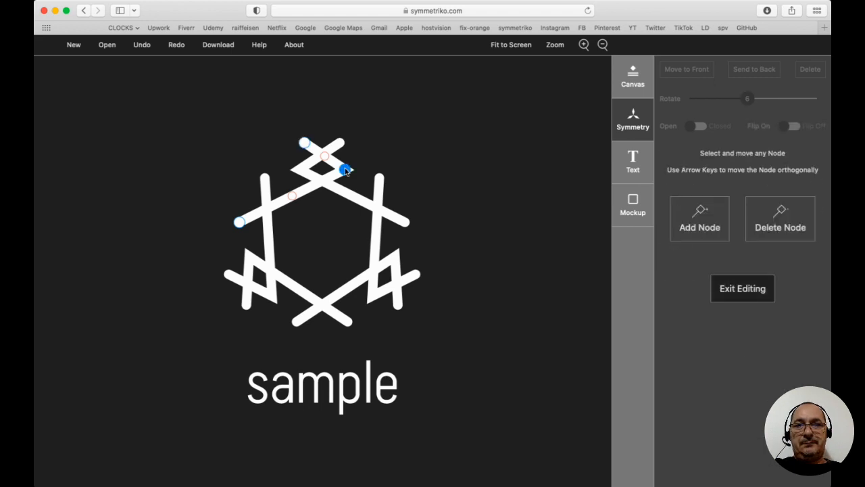
click(239, 222)
click(304, 144)
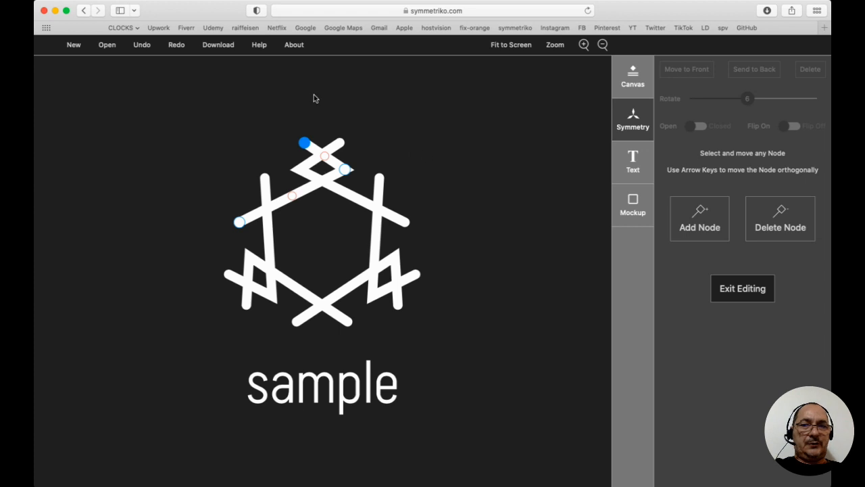
mouse_move(304, 143)
mouse_down()
mouse_move(315, 129)
mouse_move(348, 121)
mouse_move(331, 218)
mouse_move(403, 145)
mouse_move(266, 153)
mouse_move(295, 143)
mouse_up()
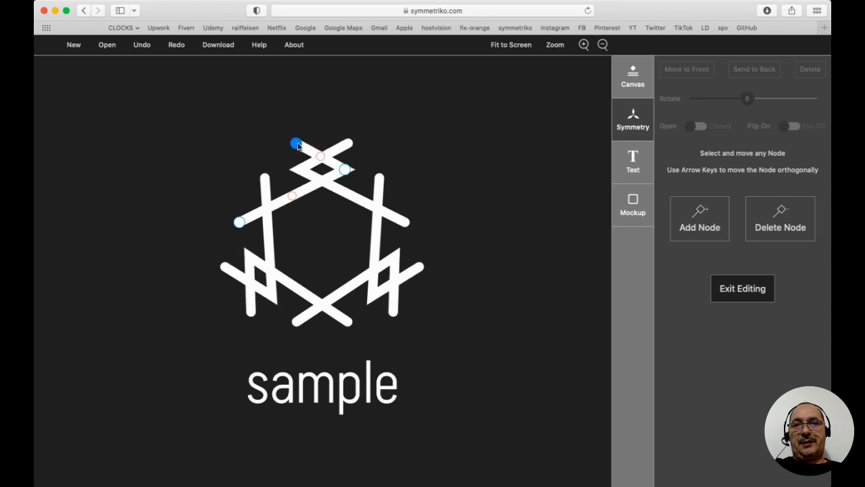
drag(239, 222, 271, 210)
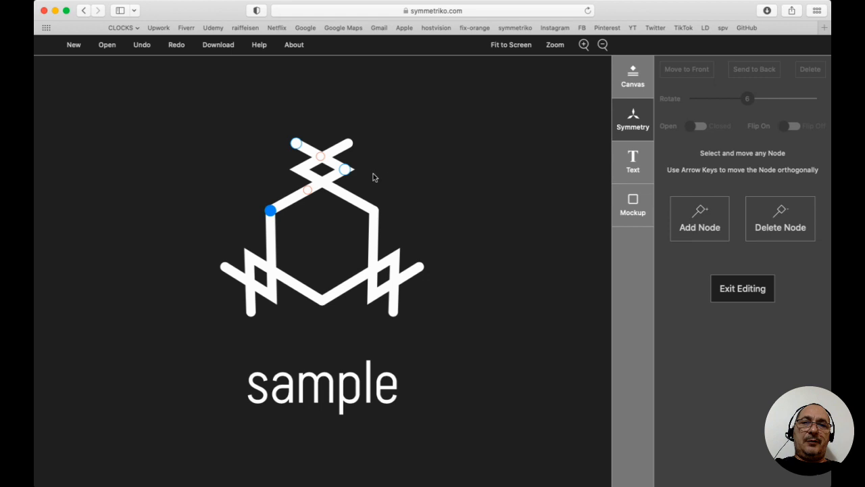
Curve both path segments by pulling their red middle nodes slightly downward.
click(308, 191)
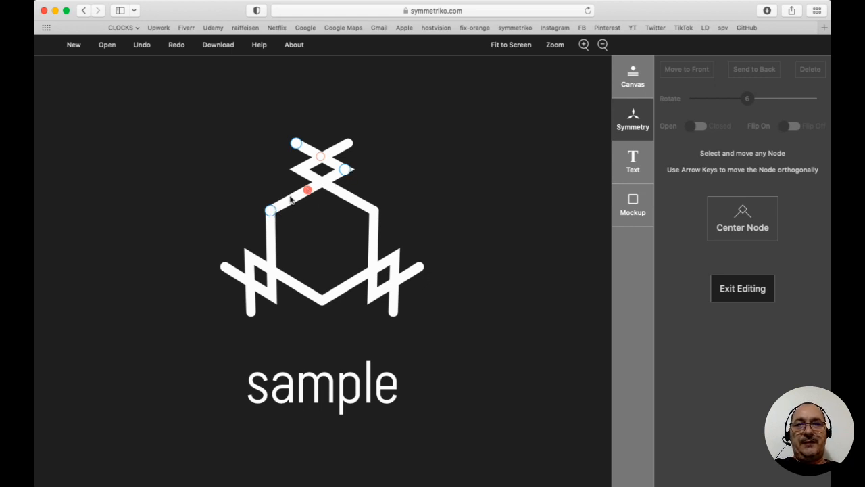
click(269, 211)
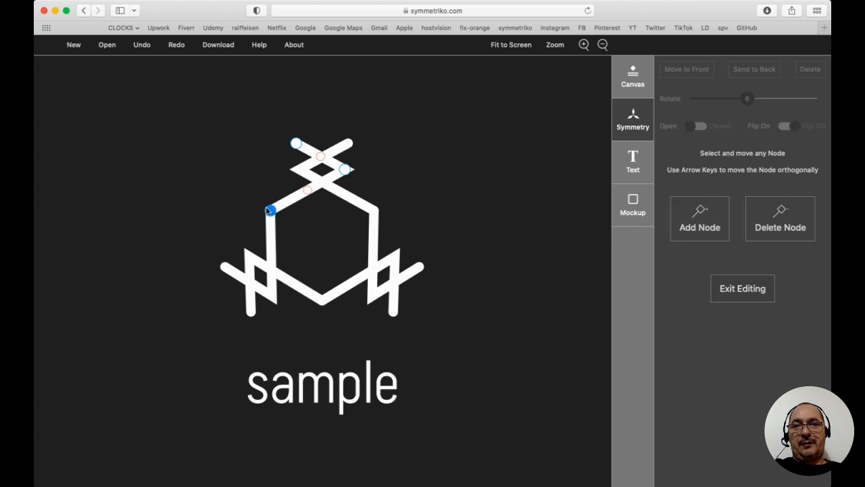
click(346, 169)
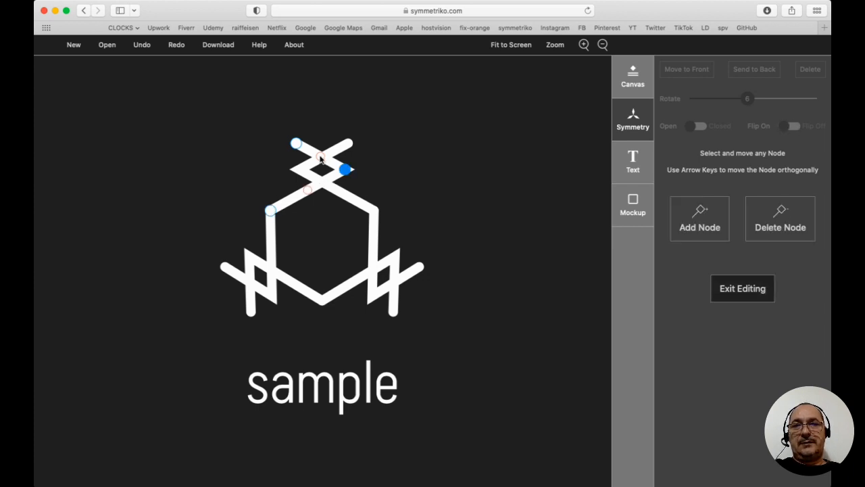
click(296, 144)
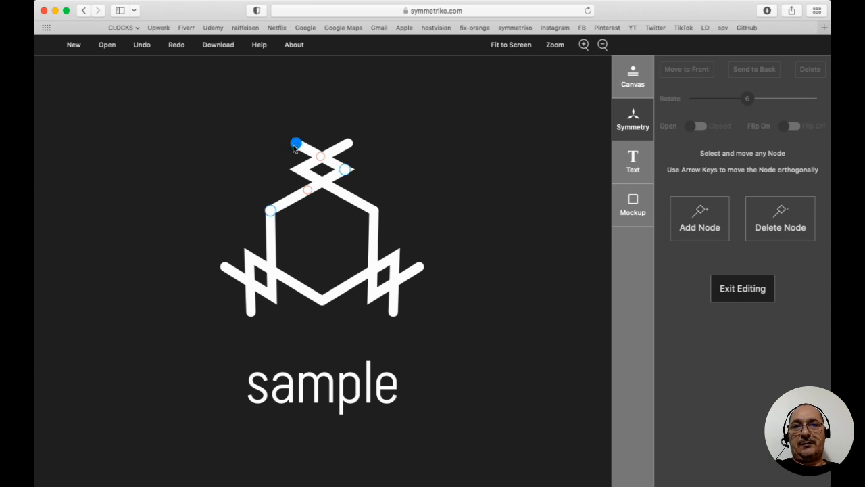
click(307, 190)
mouse_move(309, 191)
mouse_down()
mouse_move(319, 200)
mouse_move(290, 187)
mouse_move(316, 205)
mouse_up()
mouse_move(321, 154)
mouse_down()
mouse_move(328, 149)
mouse_move(317, 164)
mouse_up()
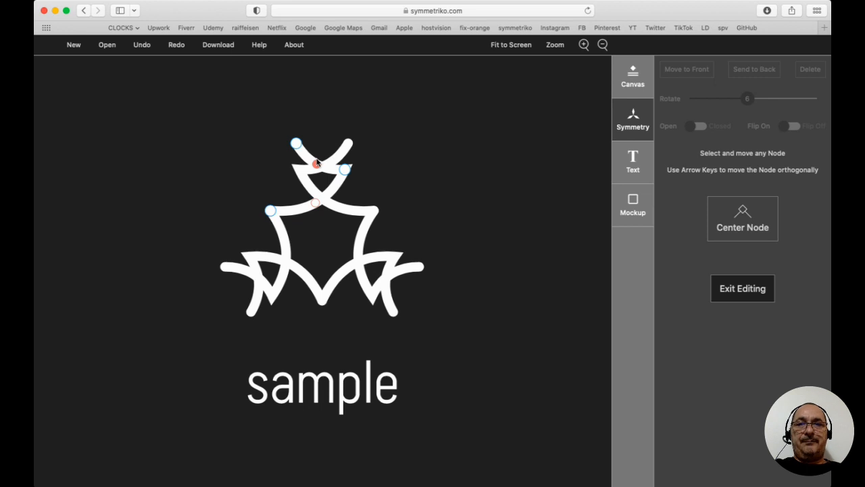
Exit node editing, shift the curved logo shape slightly right and down, and deselect it.
click(738, 296)
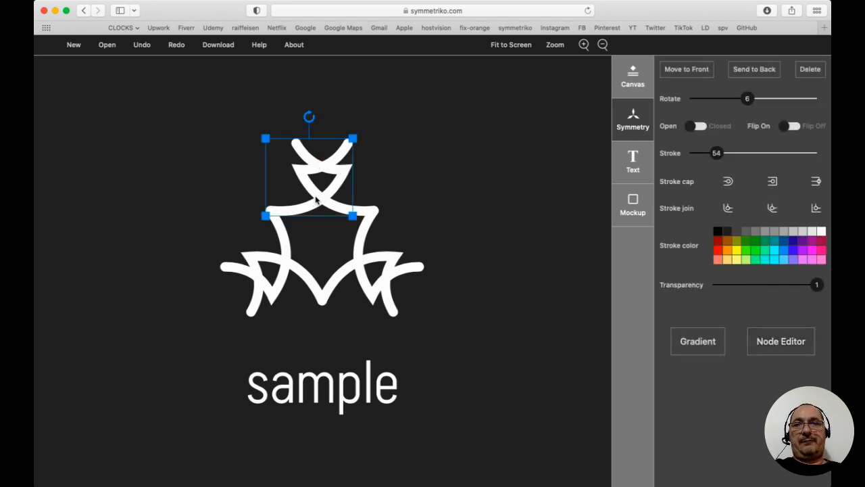
mouse_move(331, 189)
mouse_down()
mouse_move(366, 184)
mouse_move(381, 275)
mouse_move(347, 297)
mouse_move(320, 297)
mouse_move(296, 284)
mouse_move(291, 211)
mouse_move(307, 190)
mouse_move(337, 191)
mouse_up()
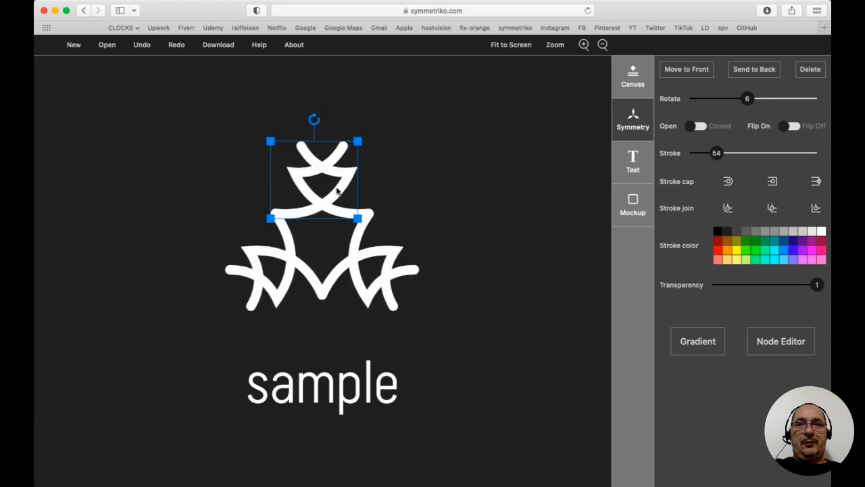
click(473, 204)
Try a stroke gradient with orange as Color 1 and blue as Color 2 on the logo shape, and restore solid white.
click(302, 148)
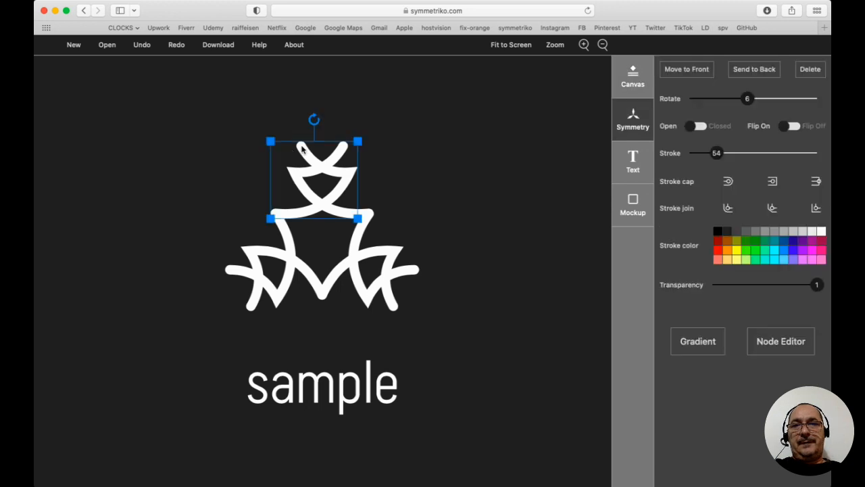
click(710, 351)
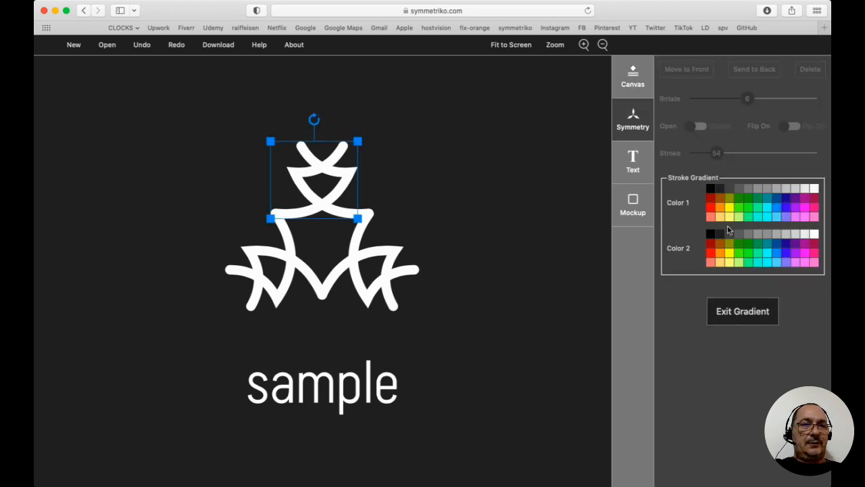
click(720, 207)
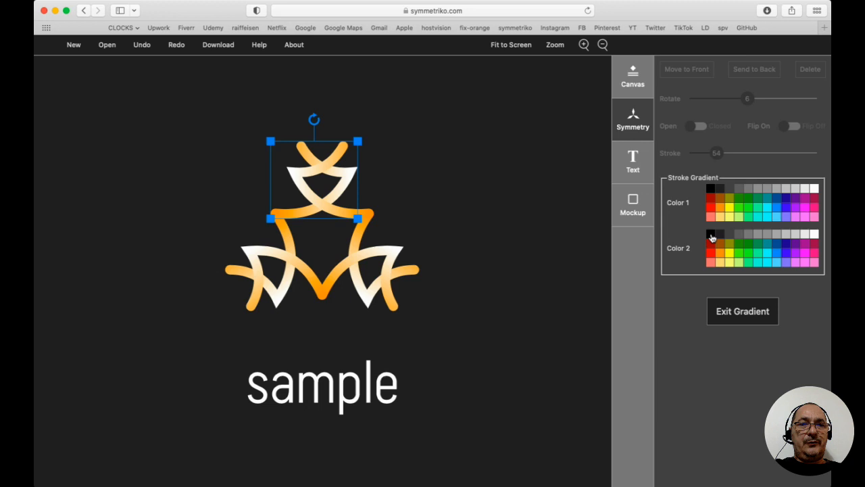
click(784, 257)
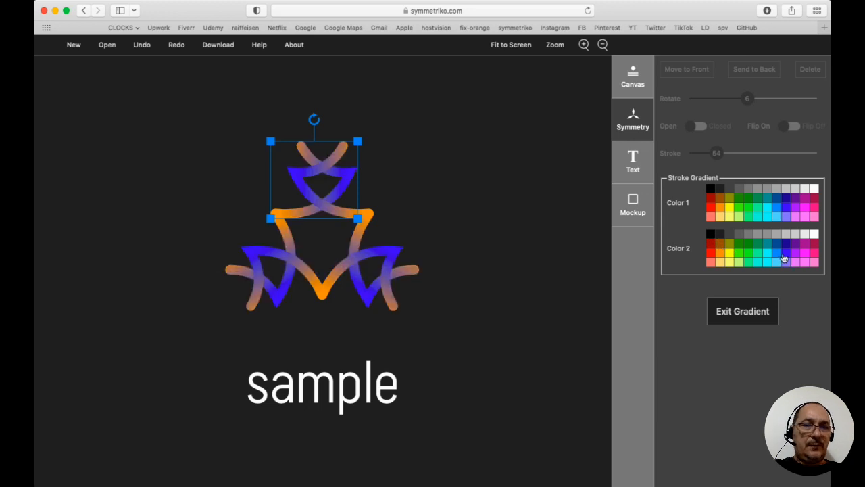
click(736, 308)
click(822, 232)
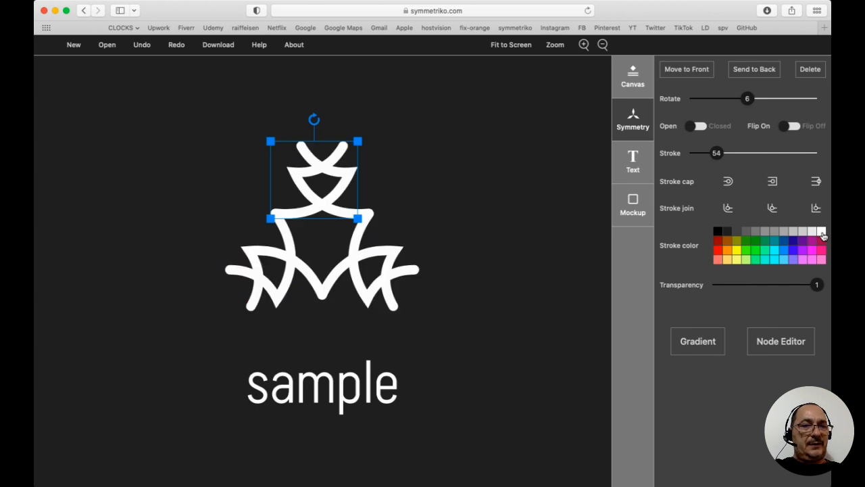
Move the path's upper end node out to the right of the corner node and straighten both curved segments with Center Node.
click(784, 341)
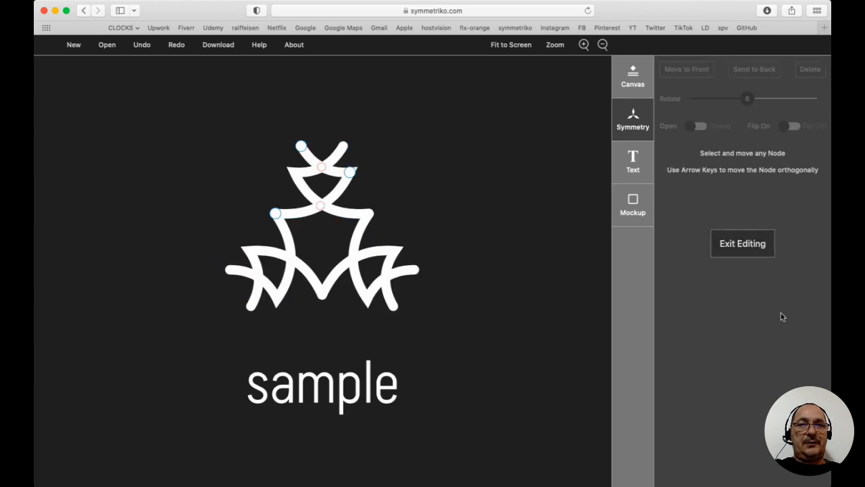
click(301, 147)
drag(302, 147, 370, 153)
click(368, 180)
click(750, 223)
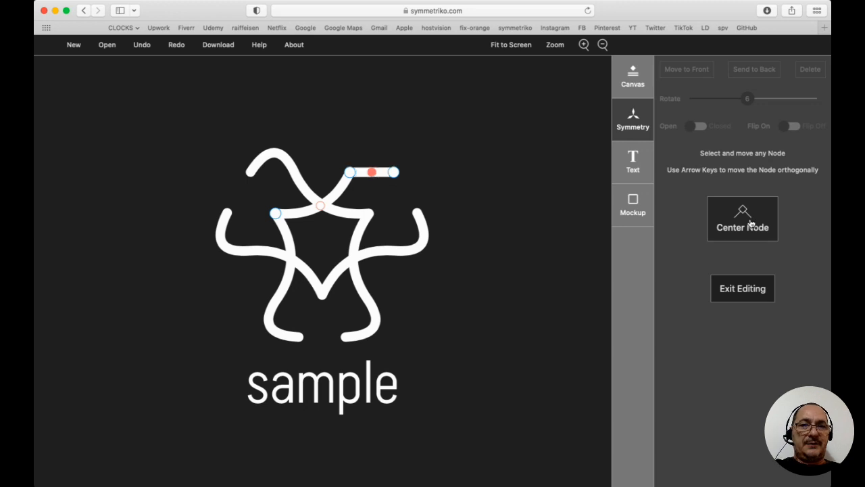
drag(397, 173, 378, 167)
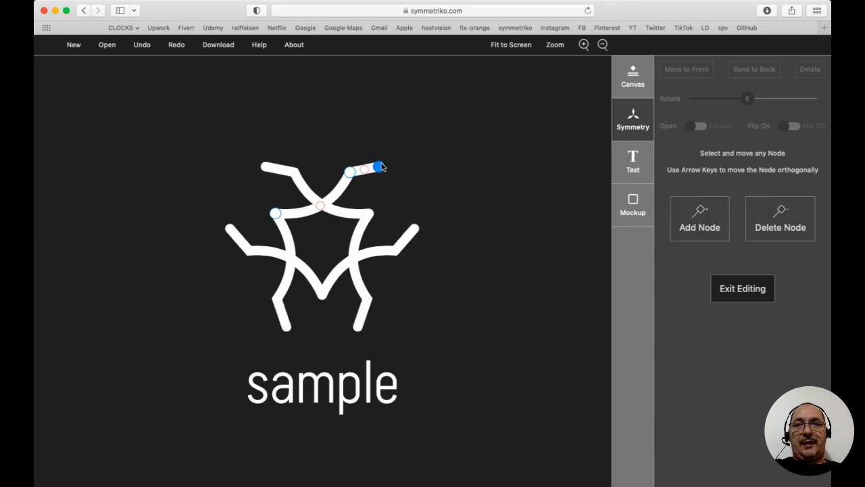
click(322, 205)
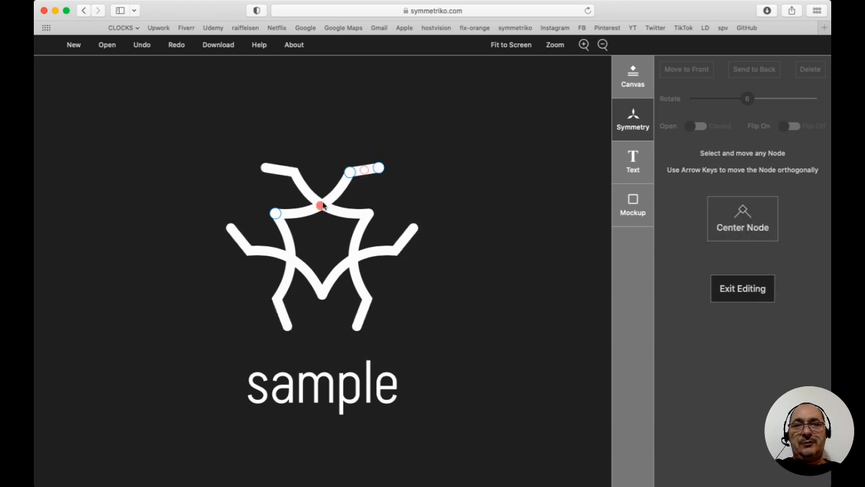
click(735, 217)
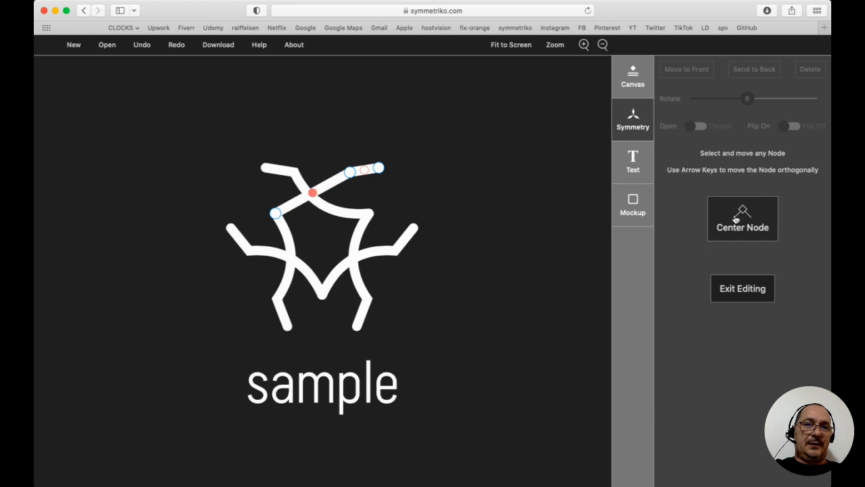
Exit node editing, shift the straightened logo shape slightly down and left, and deselect it.
click(747, 291)
mouse_move(341, 181)
mouse_down()
mouse_move(354, 182)
mouse_move(337, 189)
mouse_up()
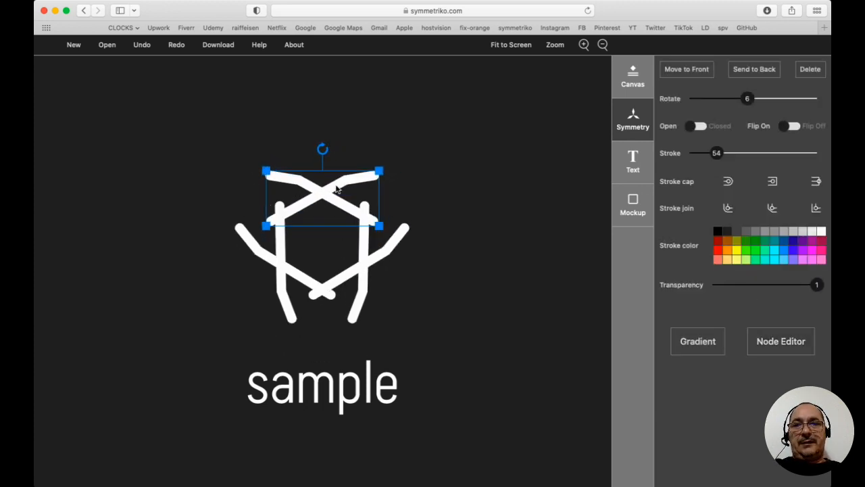
click(456, 146)
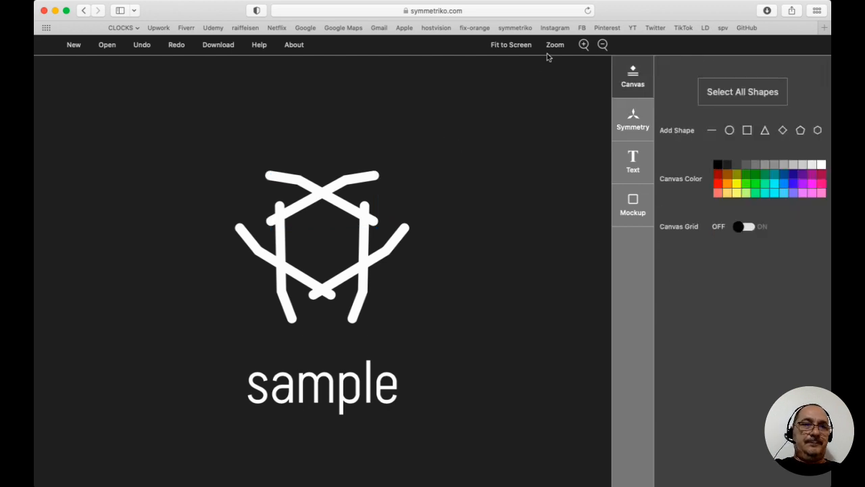